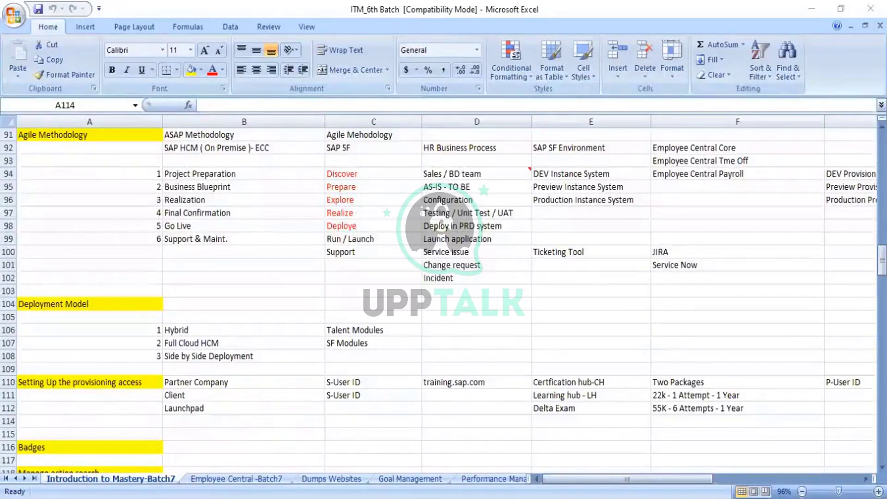
- Switch from the Excel workbook to the SuccessFactors home page, duplicate its browser tab and return to the original tab
click(186, 439)
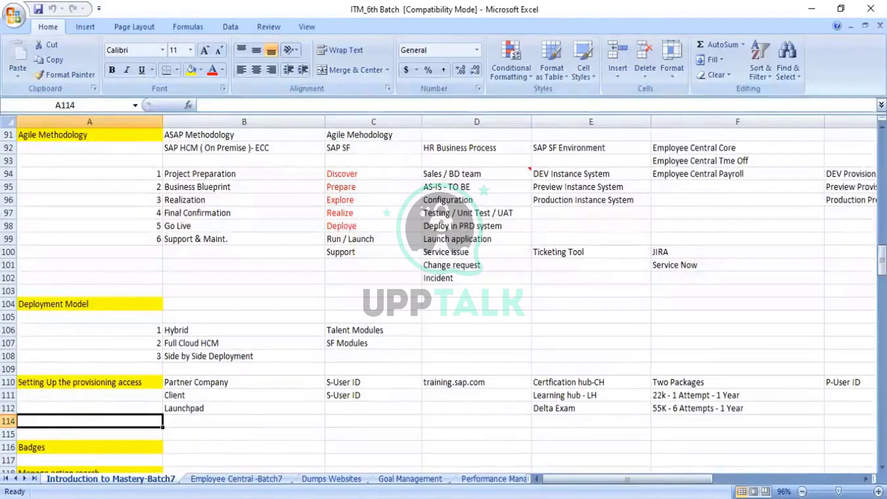
key(alt+Tab)
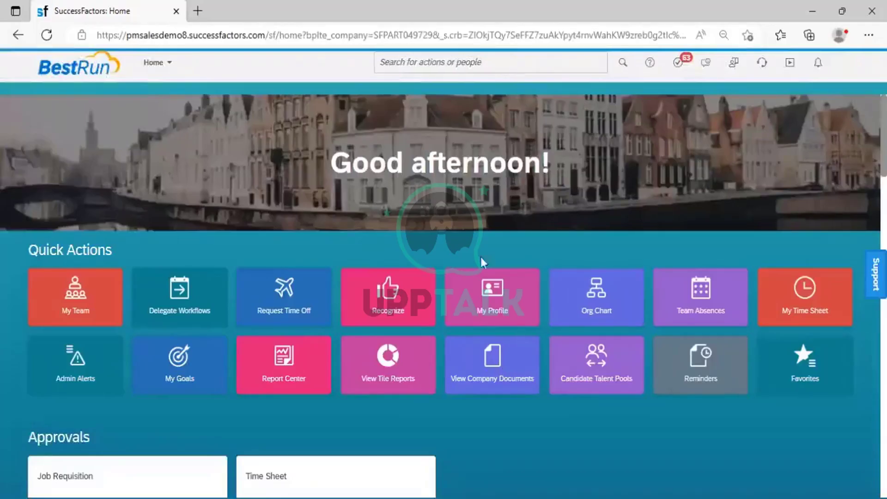
right_click(98, 10)
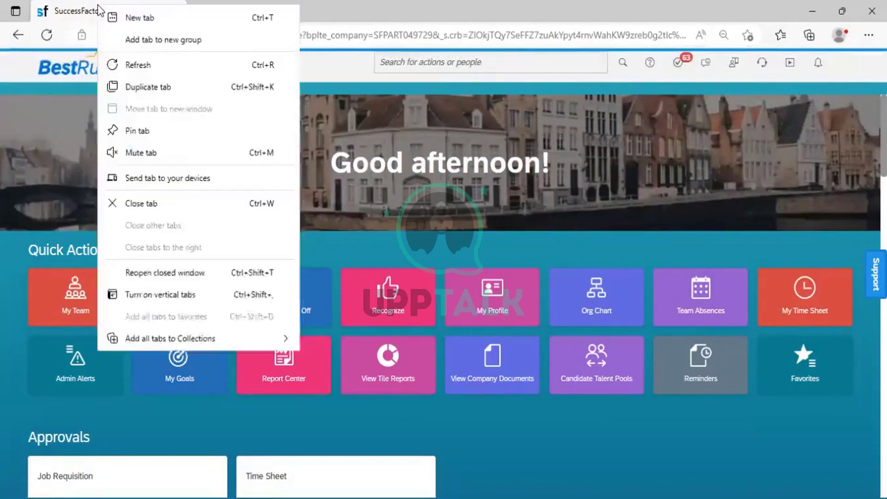
click(156, 95)
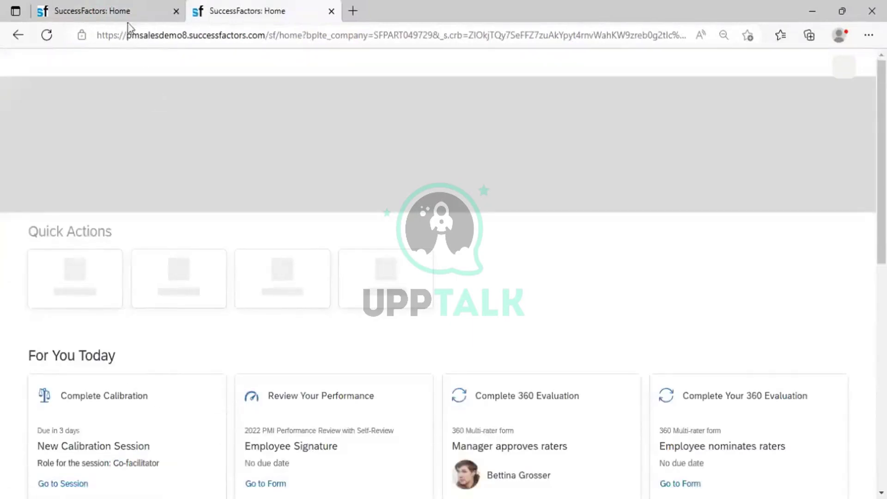
click(123, 11)
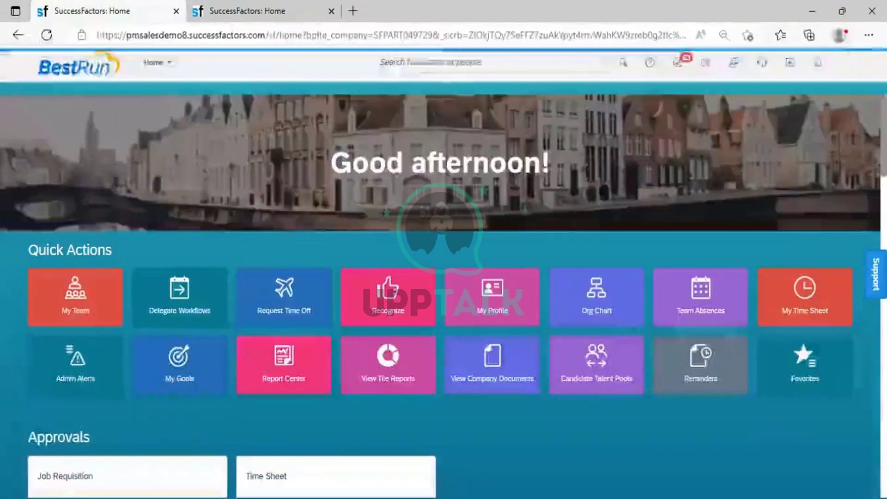
click(446, 64)
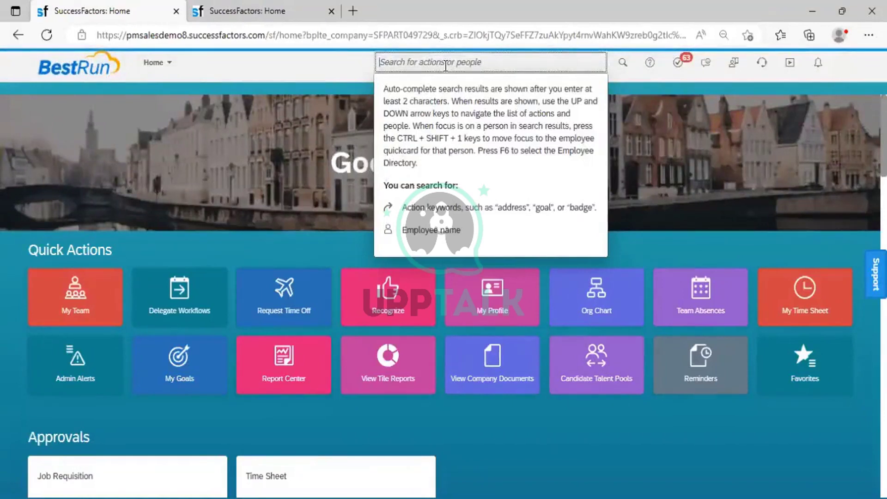
text(A)
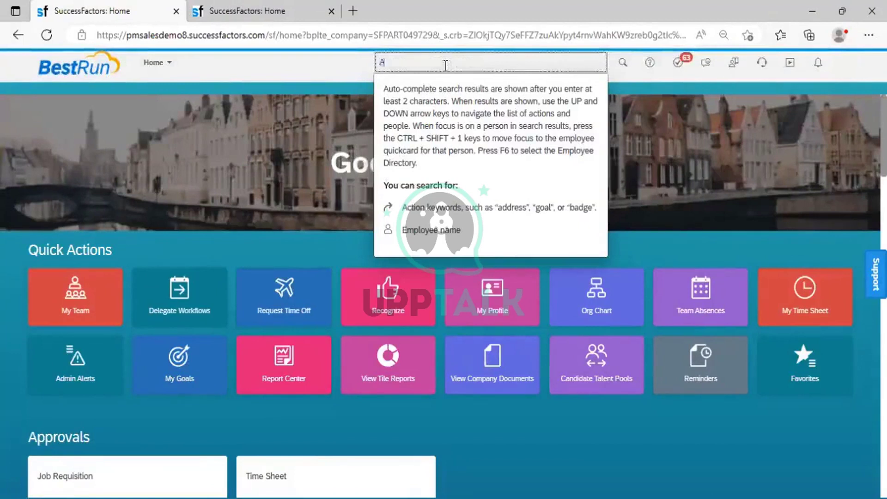
text(mit)
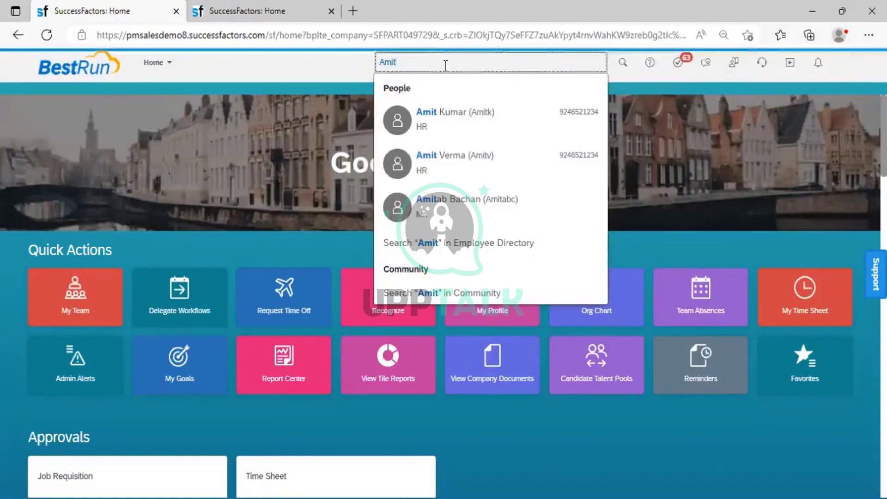
key(BackSpace)
key(BackSpace)
key(BackSpace)
key(BackSpace)
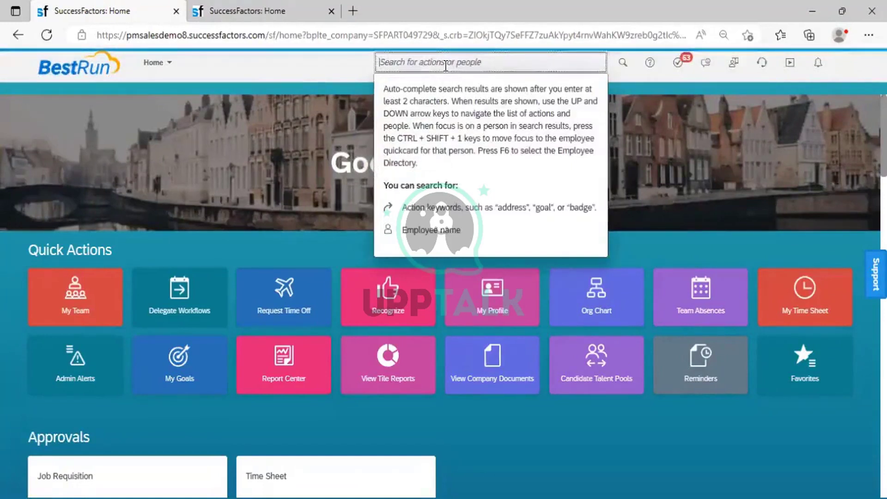
- Search for the assistant manager by first name, open the employee's profile and view the actions available for it
text(s)
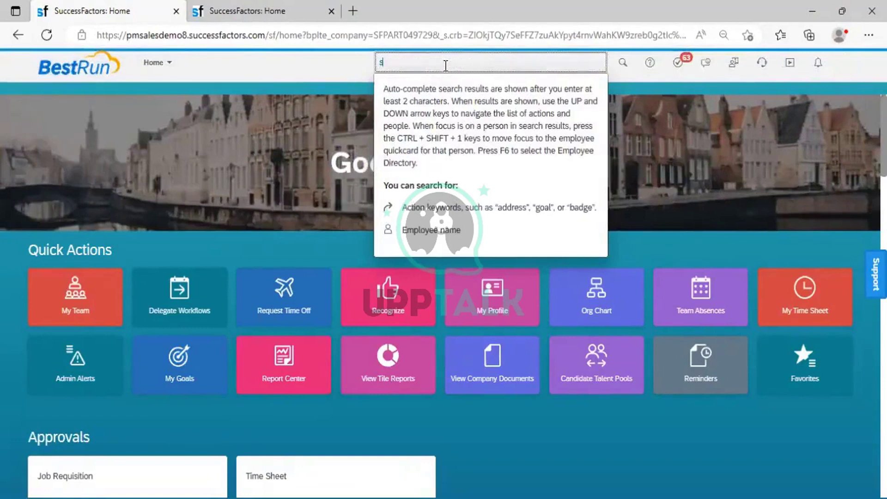
text(anjeev)
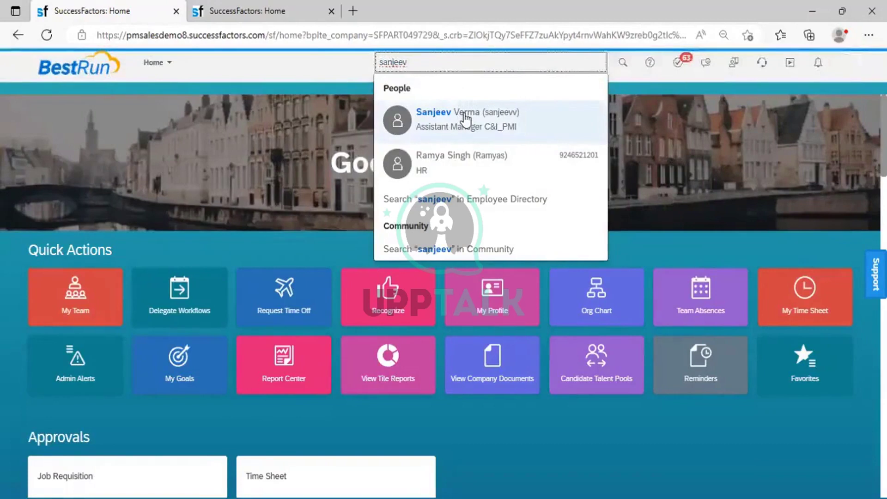
mouse_move(465, 119)
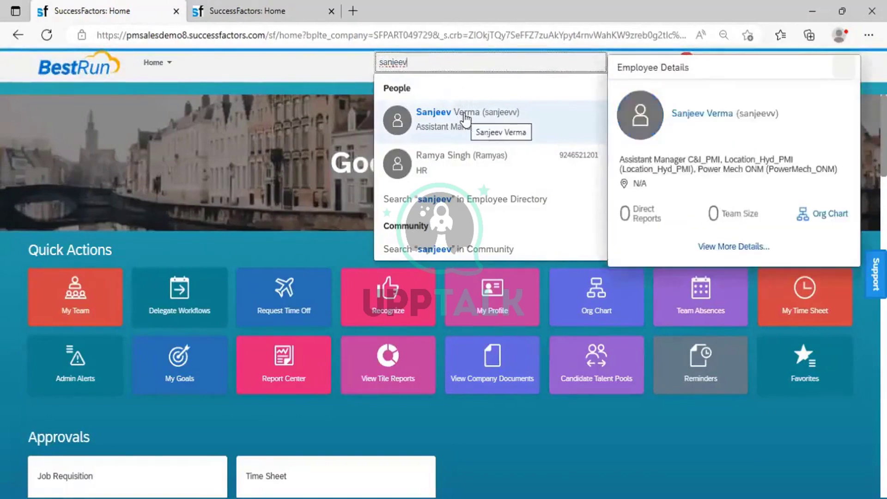
click(702, 113)
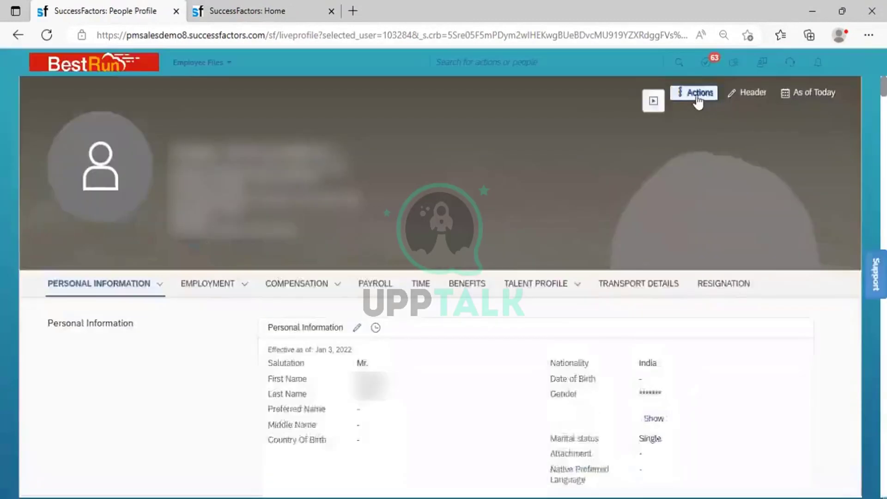
click(698, 93)
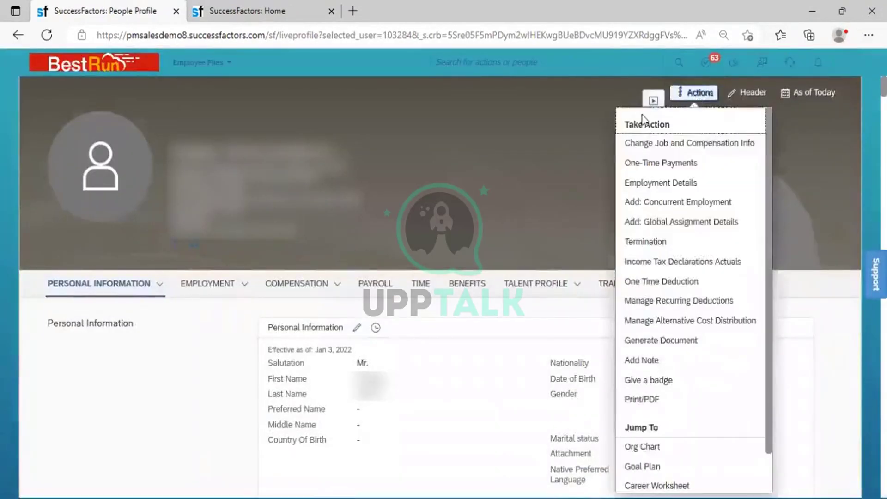
click(548, 201)
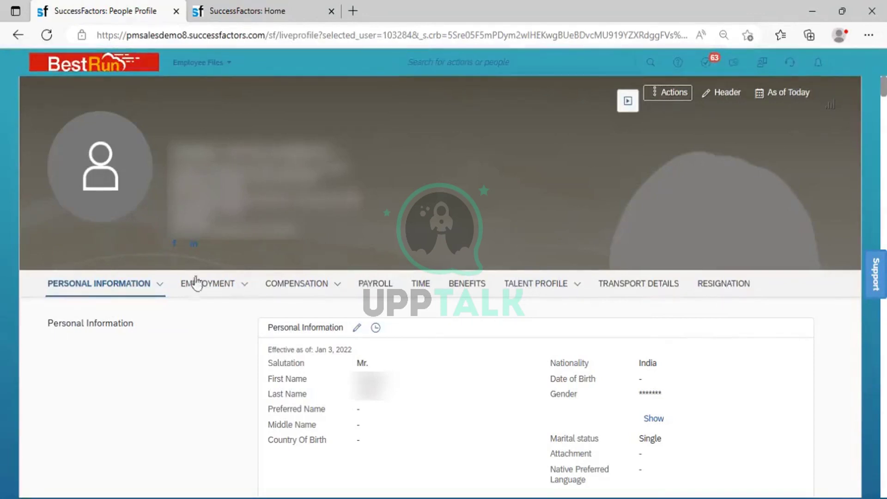
- Go through the Personal Information, Biographical Information, National ID and Address Information sections of the employee's profile
click(157, 294)
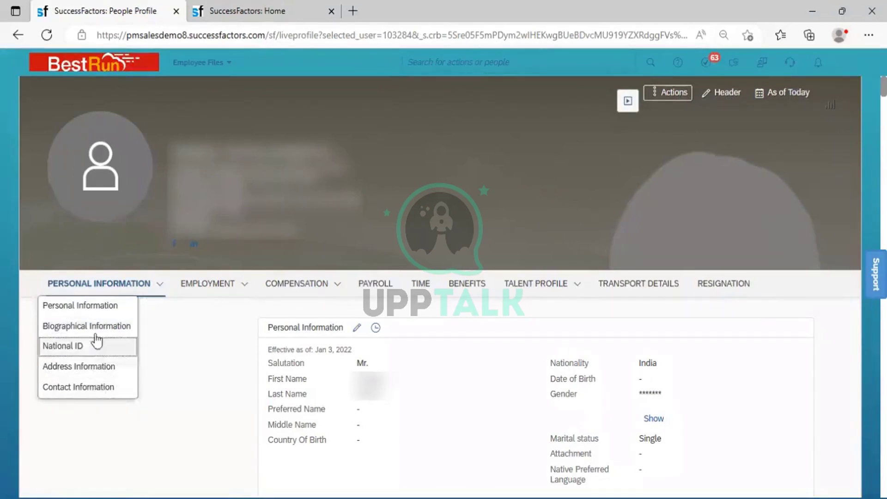
click(99, 310)
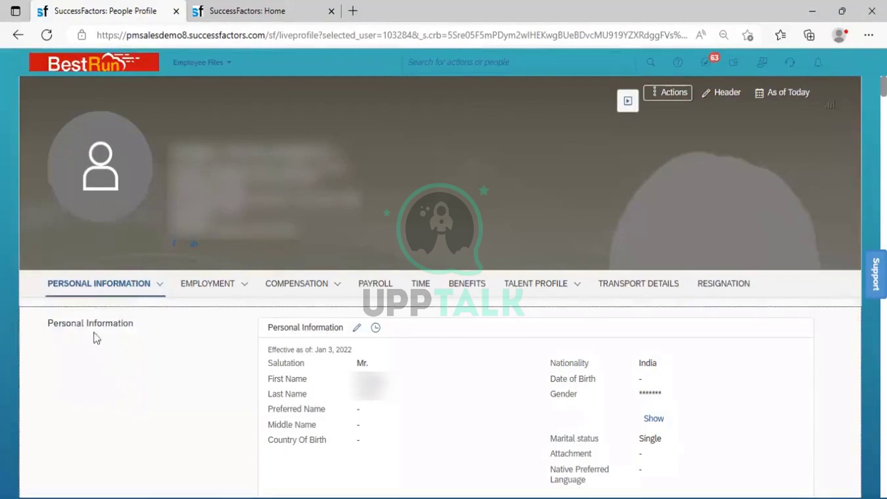
drag(137, 332, 43, 331)
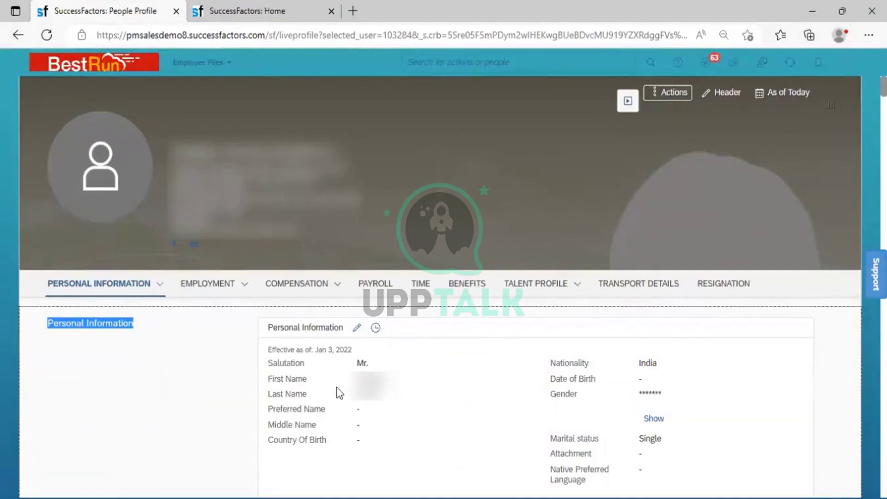
click(159, 284)
click(97, 326)
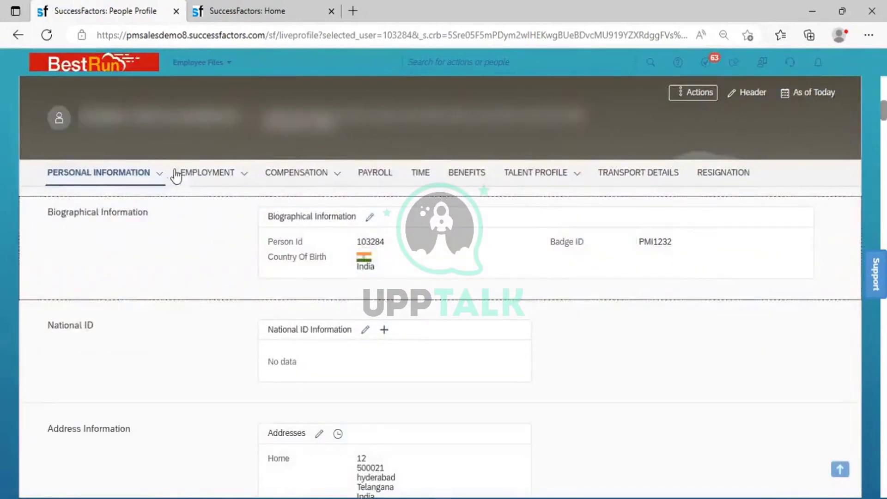
click(159, 174)
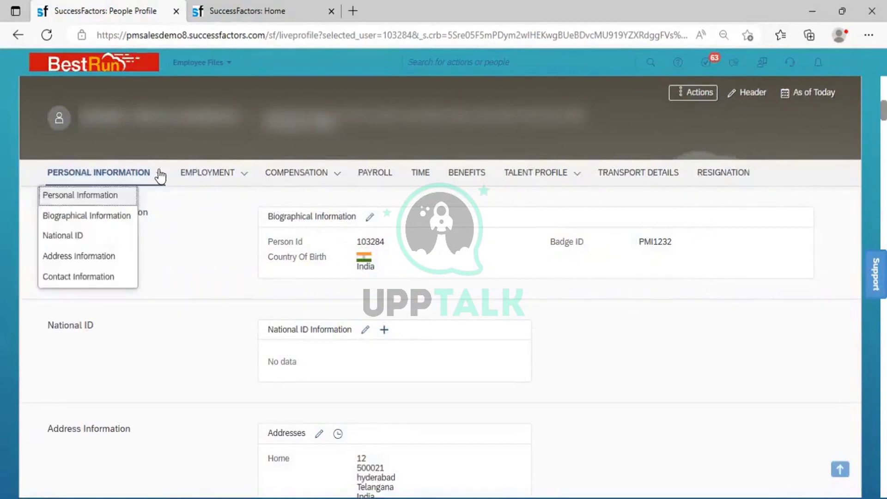
click(103, 235)
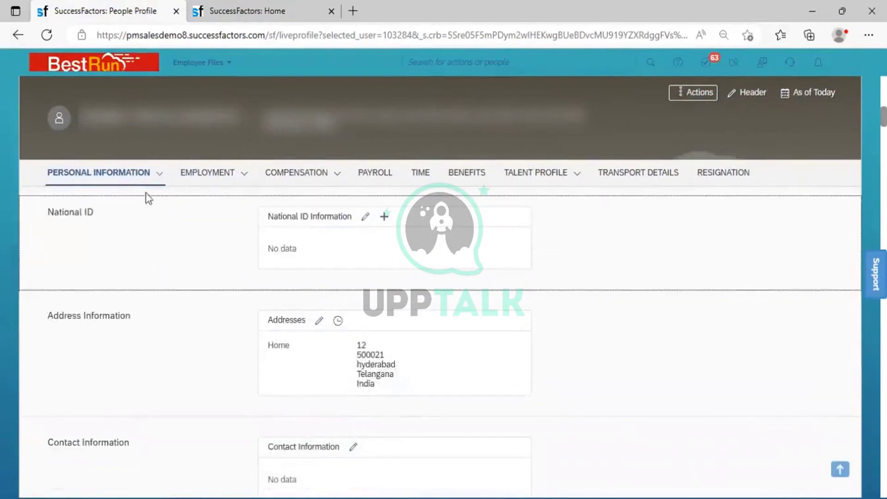
click(158, 178)
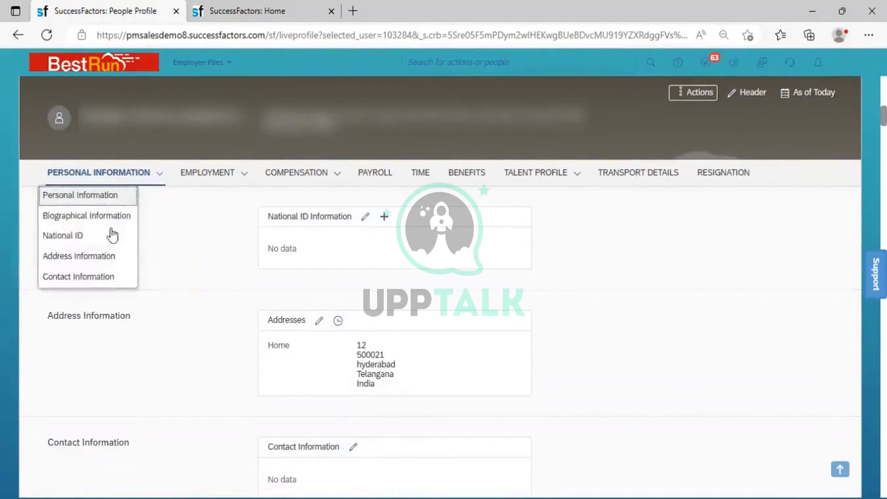
click(97, 256)
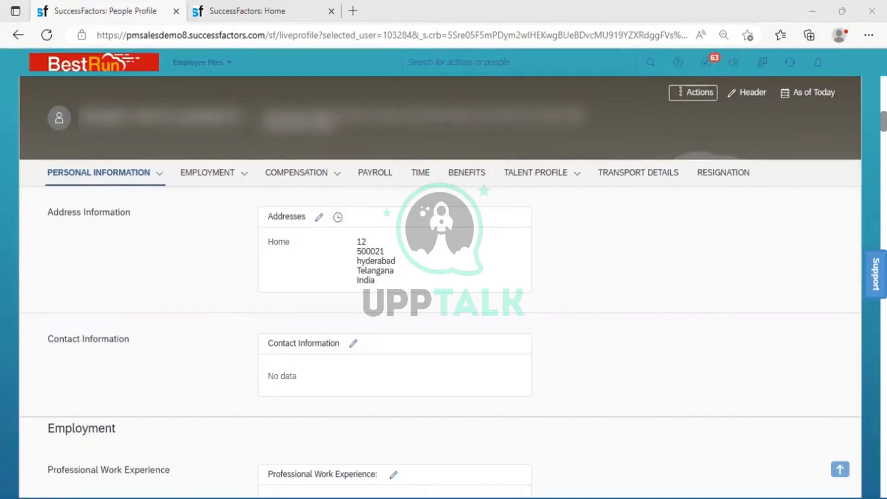
- Look over the subsections available under Personal Information, Employment and Compensation in the employee's profile
scroll(814, 91, up, 10)
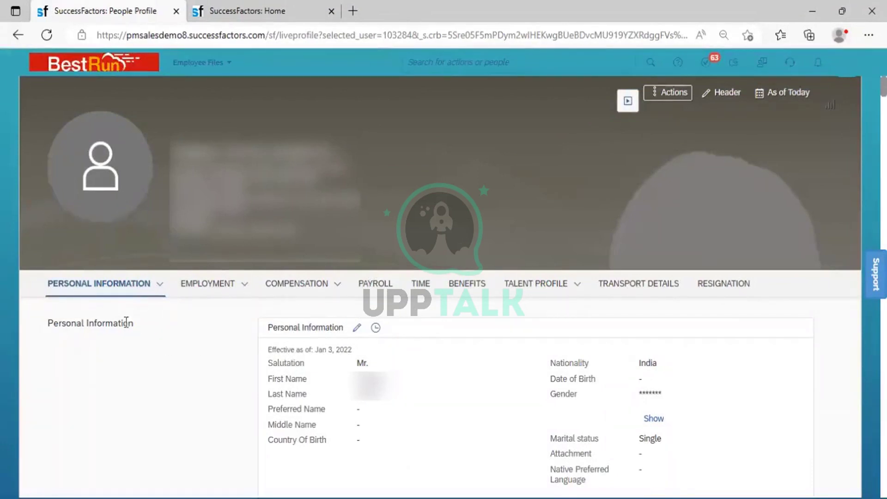
click(160, 292)
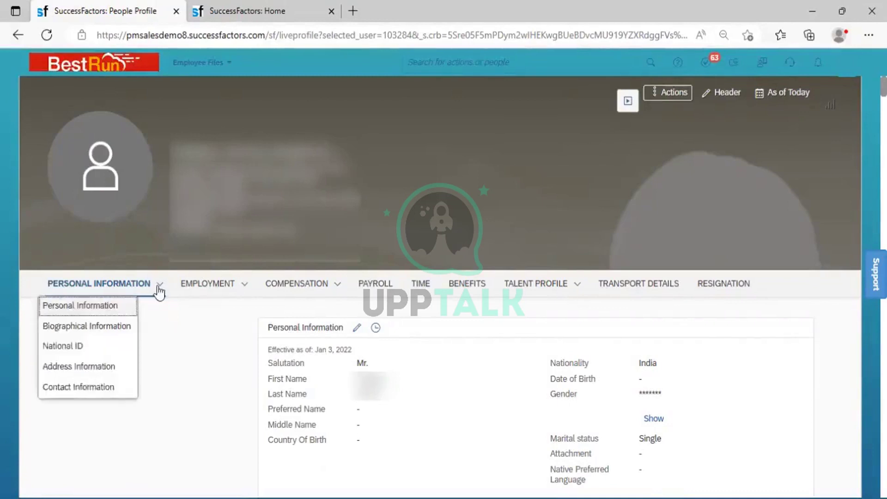
click(245, 293)
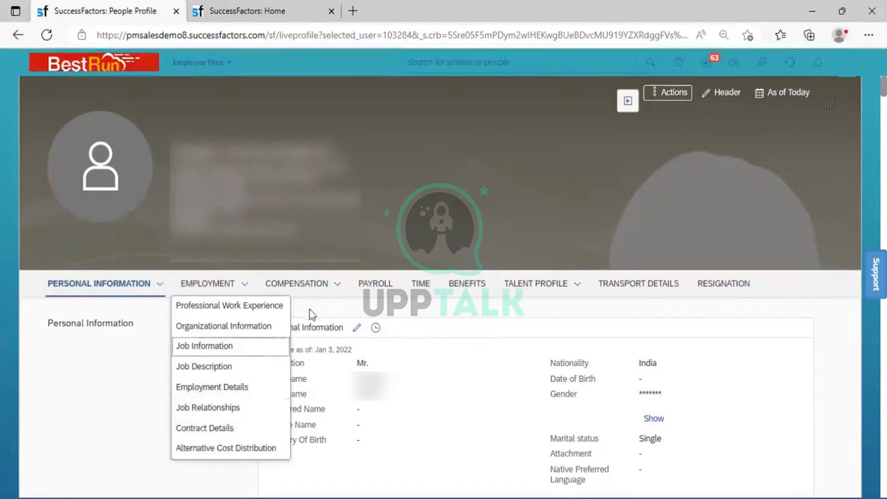
click(336, 284)
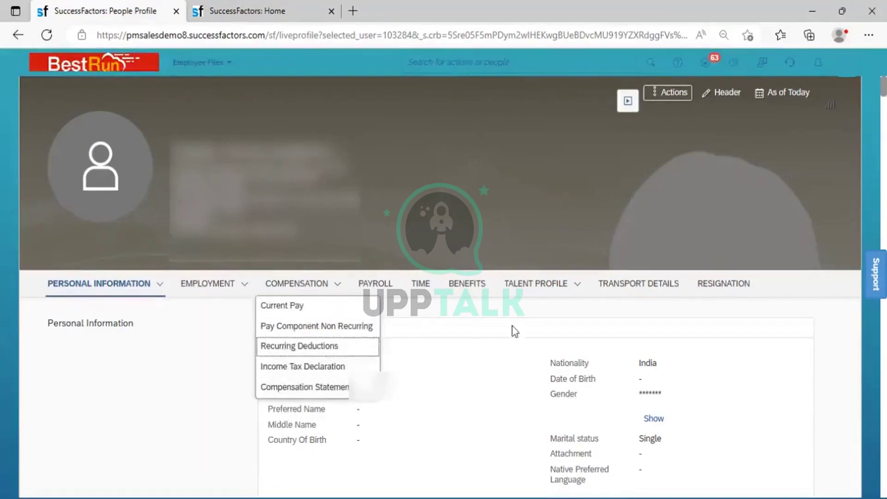
click(519, 307)
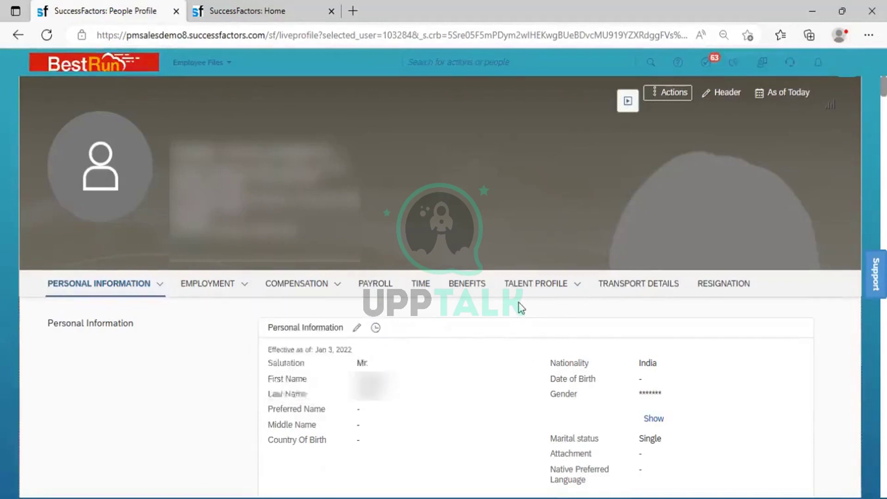
- Go to the Badges section of the Talent Profile, start giving the employee a badge and choose Teamwork
click(576, 291)
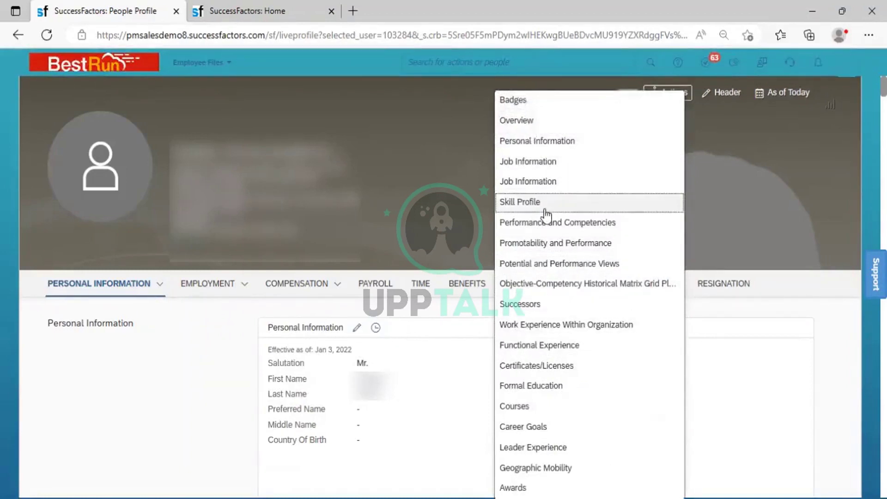
click(528, 107)
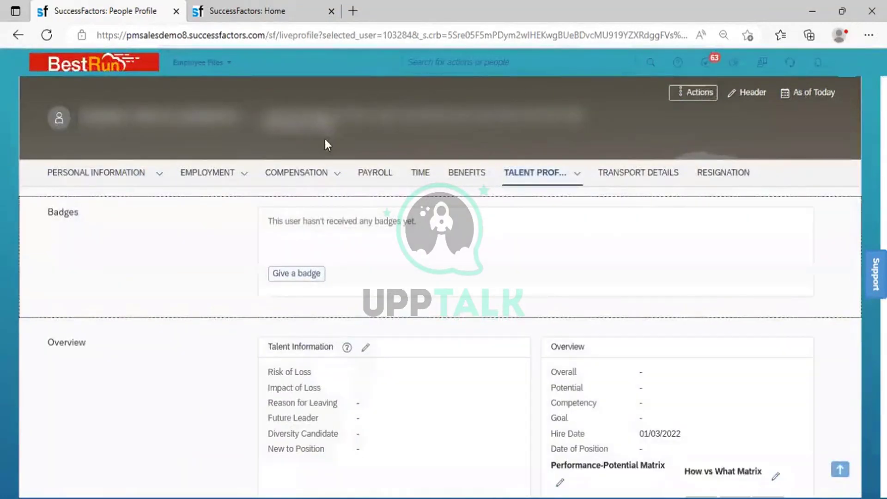
click(295, 276)
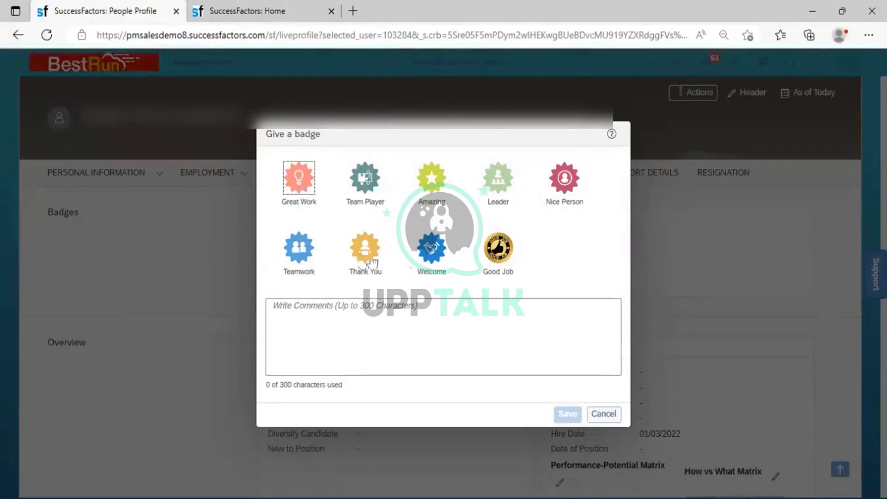
click(467, 304)
click(292, 253)
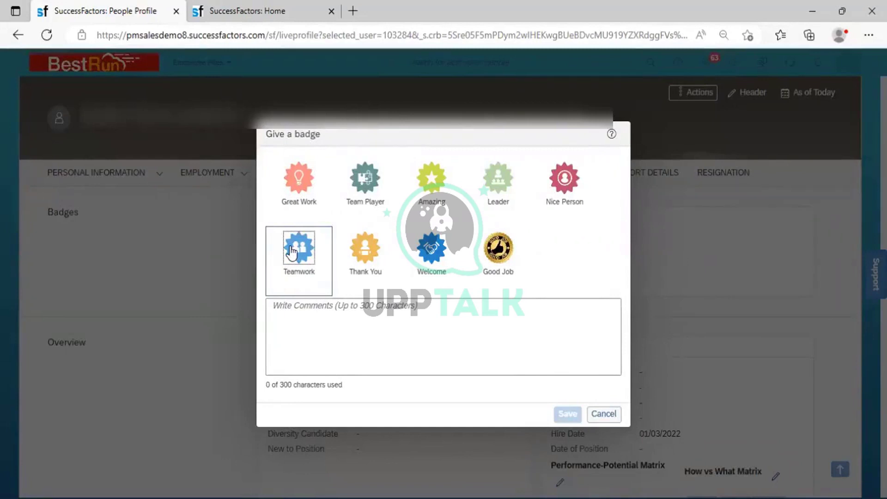
click(401, 359)
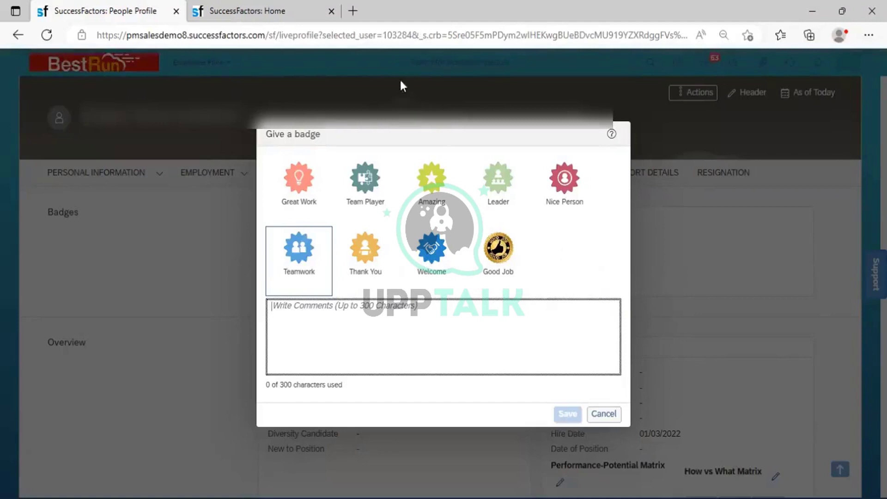
- In the duplicated SuccessFactors home tab, search for "Manage badges" and open the Manage Badges action
click(259, 2)
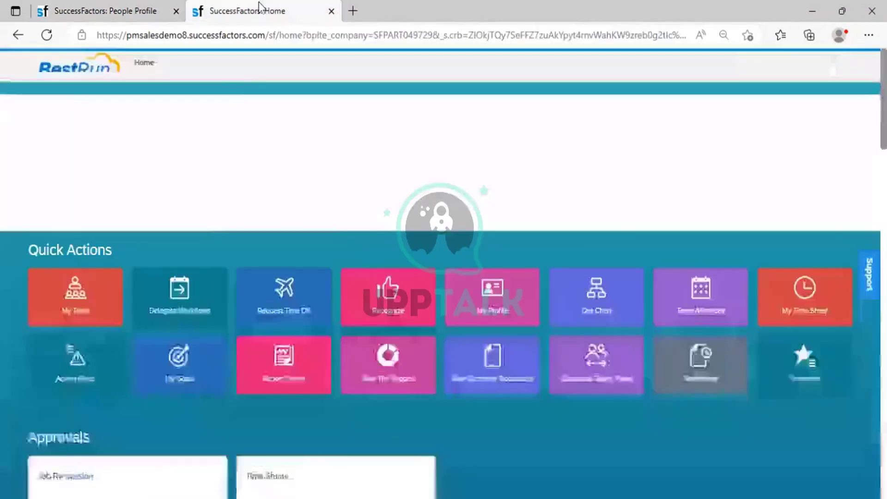
click(512, 63)
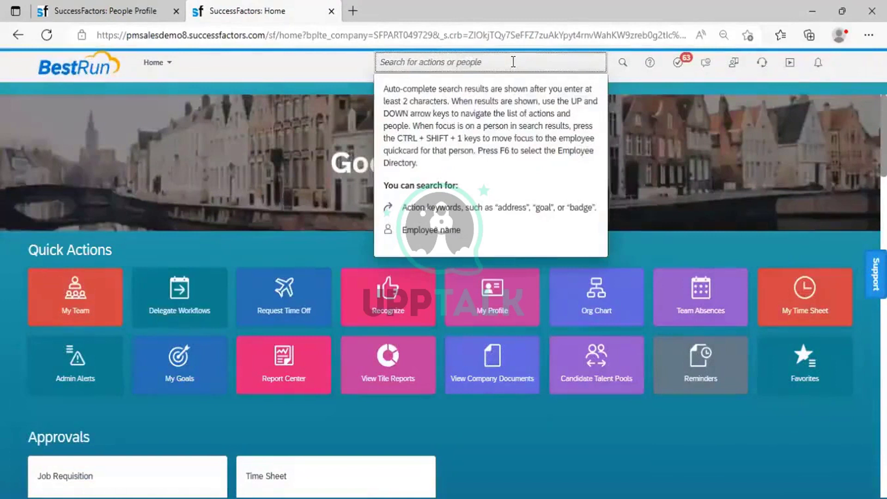
text(M)
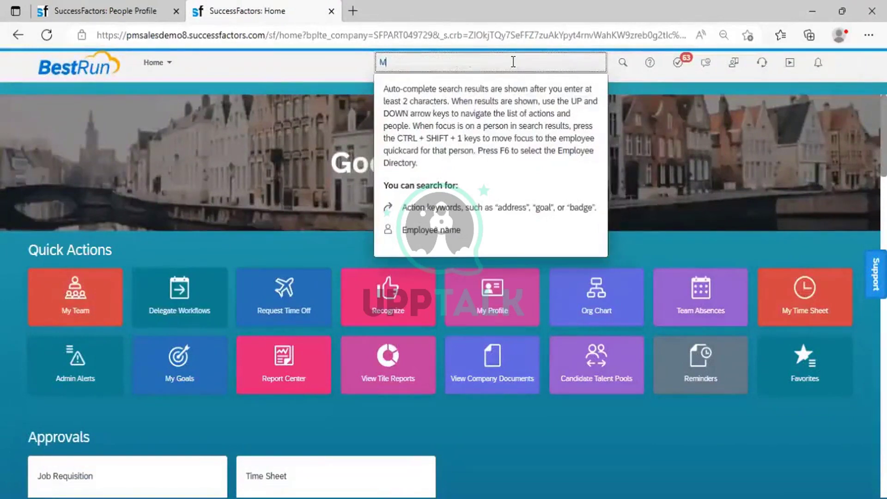
text(anage )
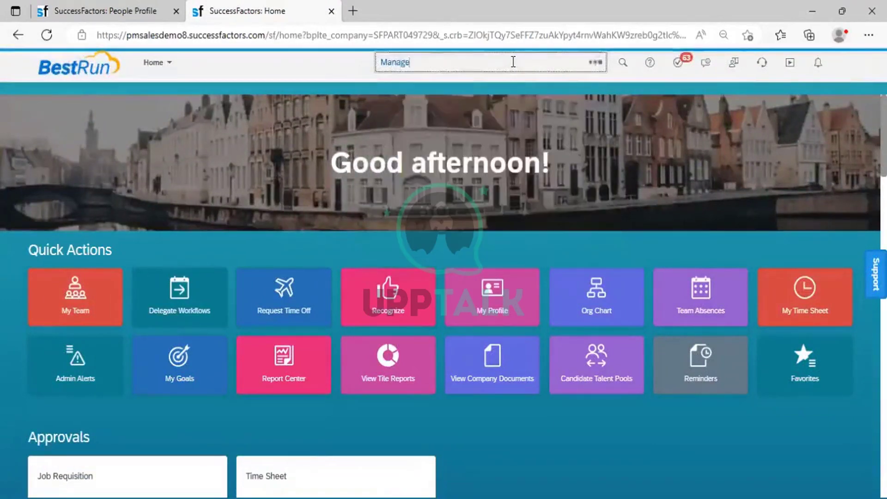
text(badges)
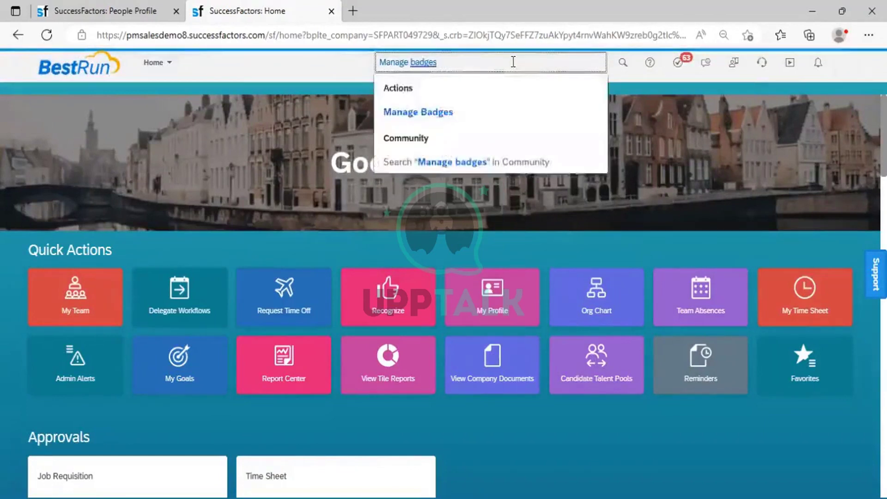
click(407, 116)
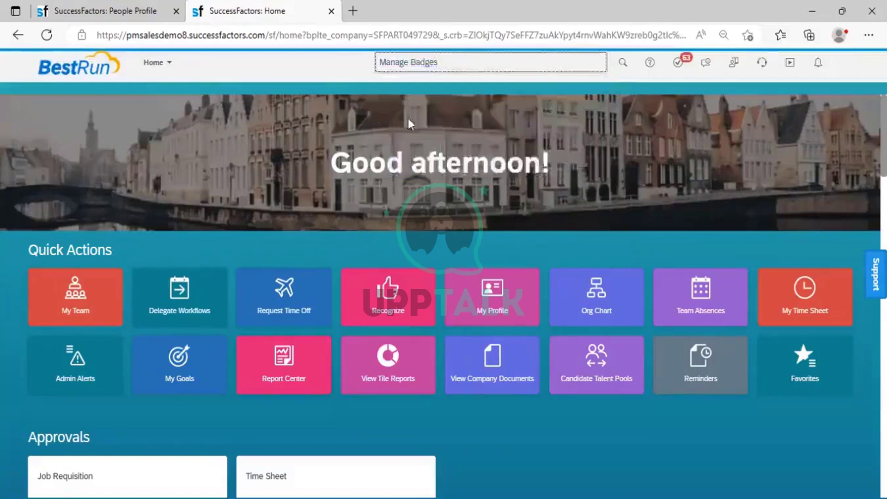